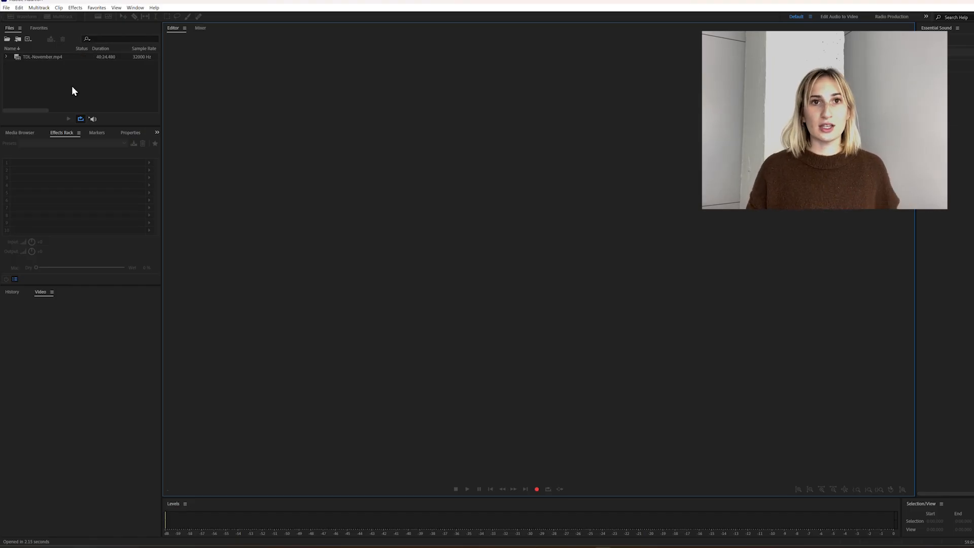
Open TDL-November.mp4 in the waveform editor and save a copy as TDL-November-EDITING.wav in Wave PCM format.
{"action": "double_click", "coordinate": [51, 56]}
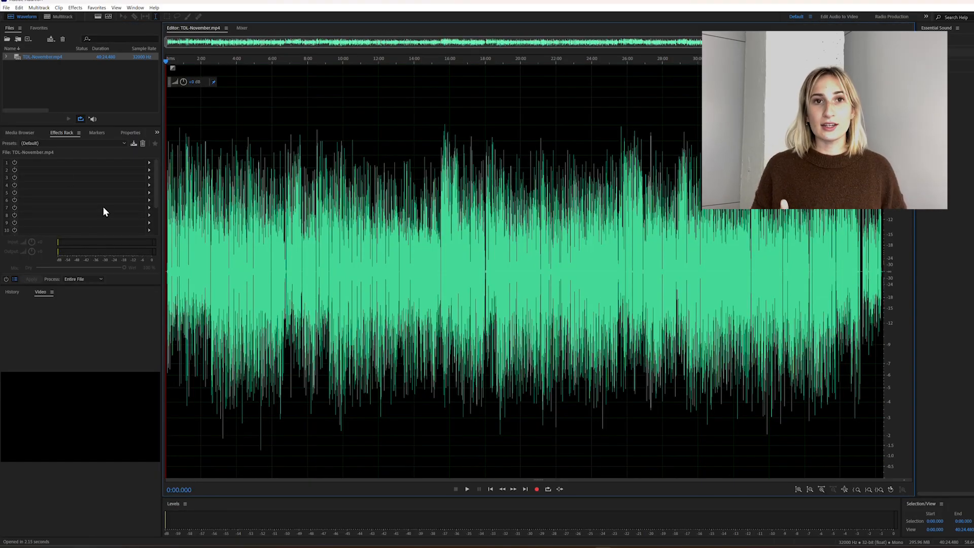
{"action": "left_click", "coordinate": [10, 8]}
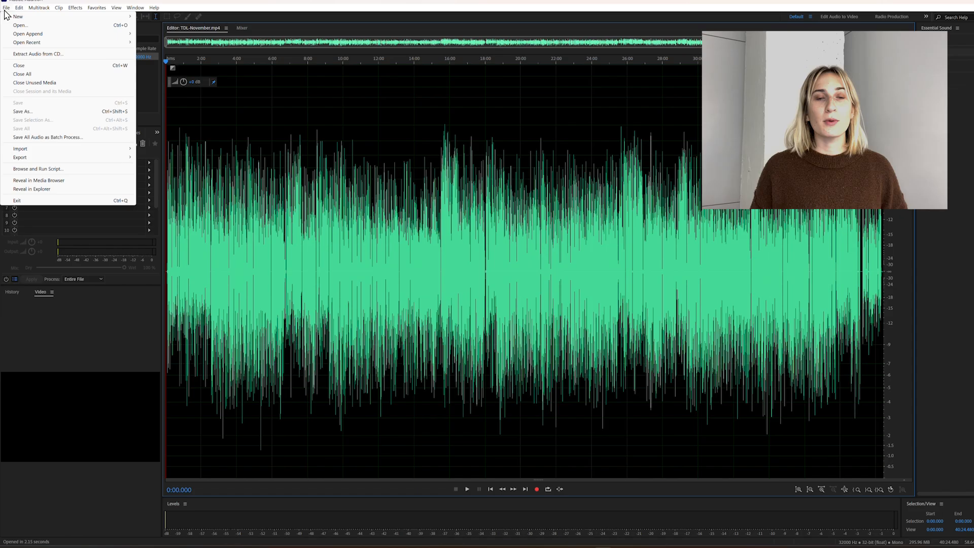
{"action": "left_click", "coordinate": [45, 111]}
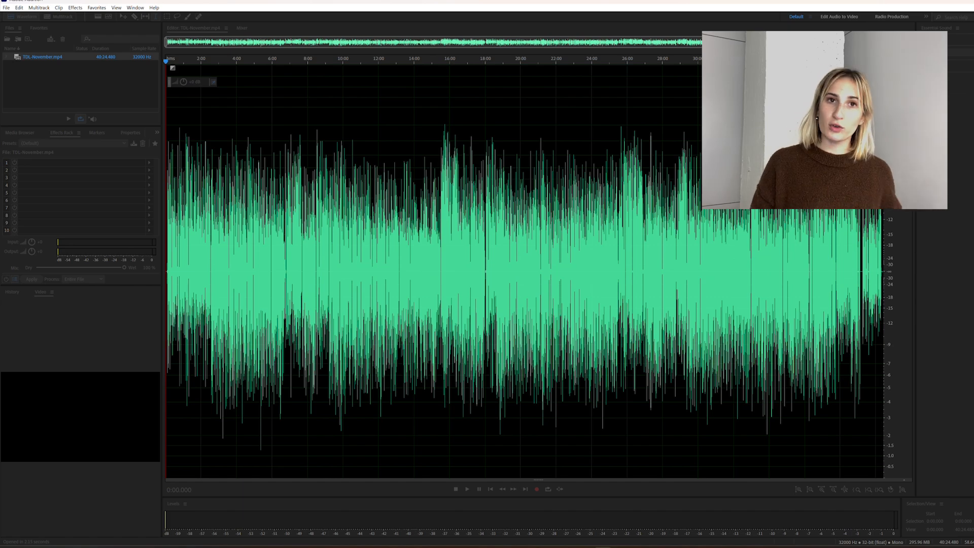
{"action": "left_click", "coordinate": [418, 168]}
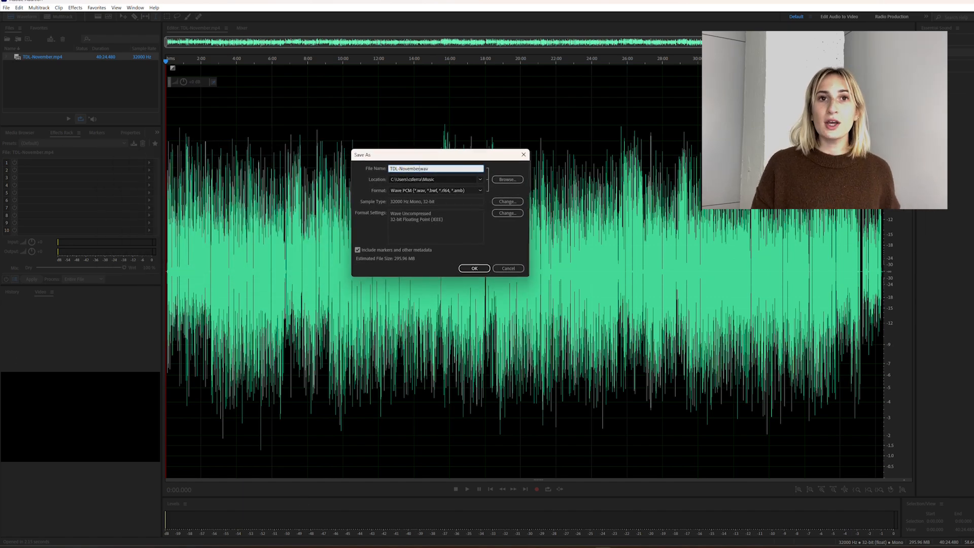
{"action": "type", "text": "-EDITING"}
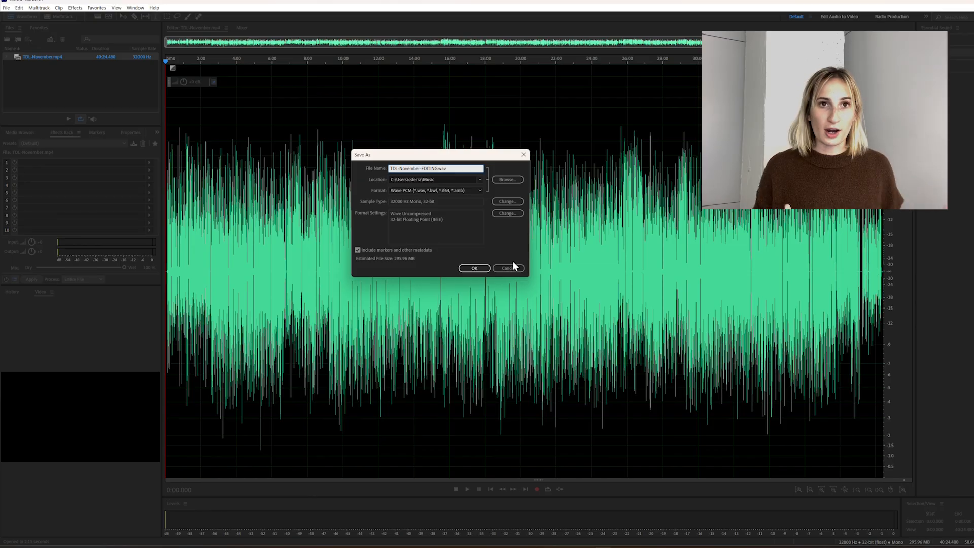
{"action": "left_click", "coordinate": [486, 270]}
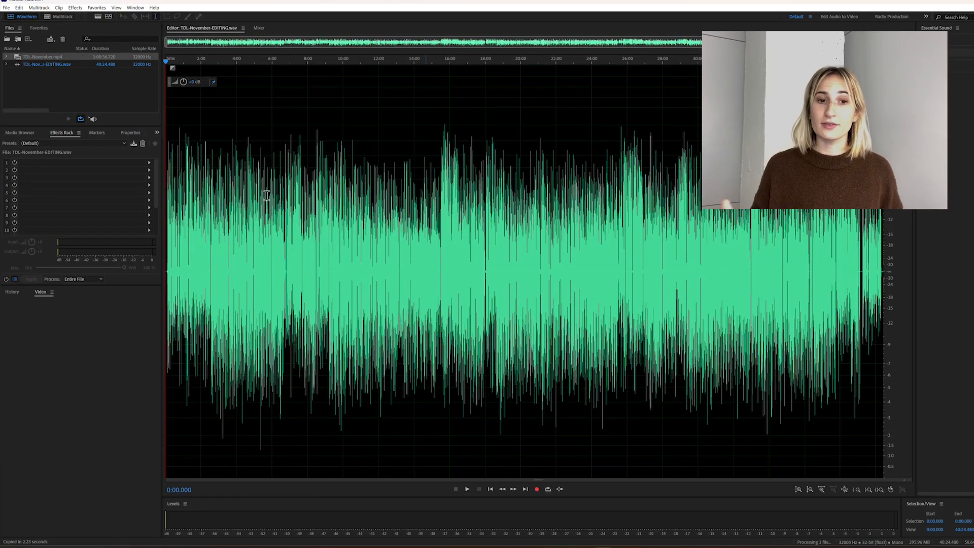
Add a DeNoise effect to rack slot 1 using the Light Noise Reduction preset.
{"action": "left_click", "coordinate": [109, 162]}
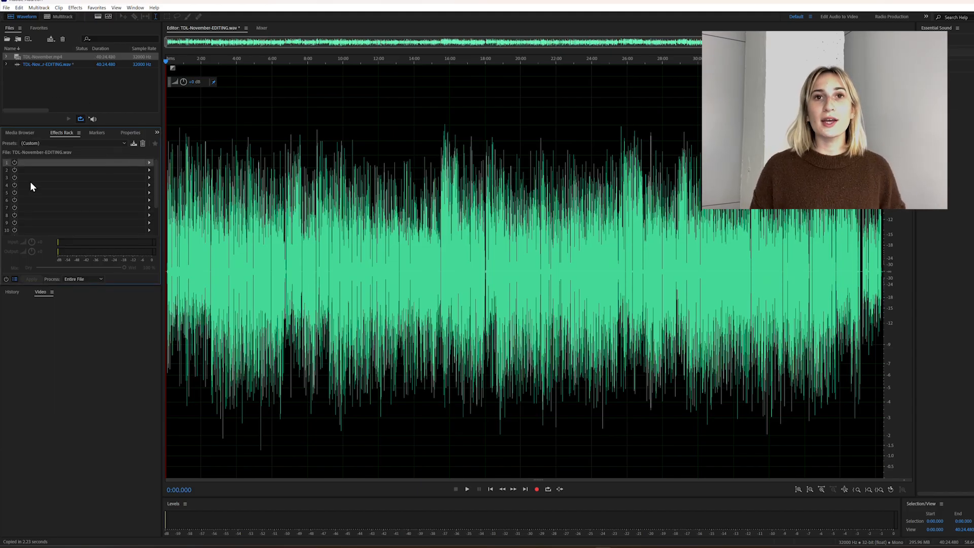
{"action": "left_click", "coordinate": [149, 162]}
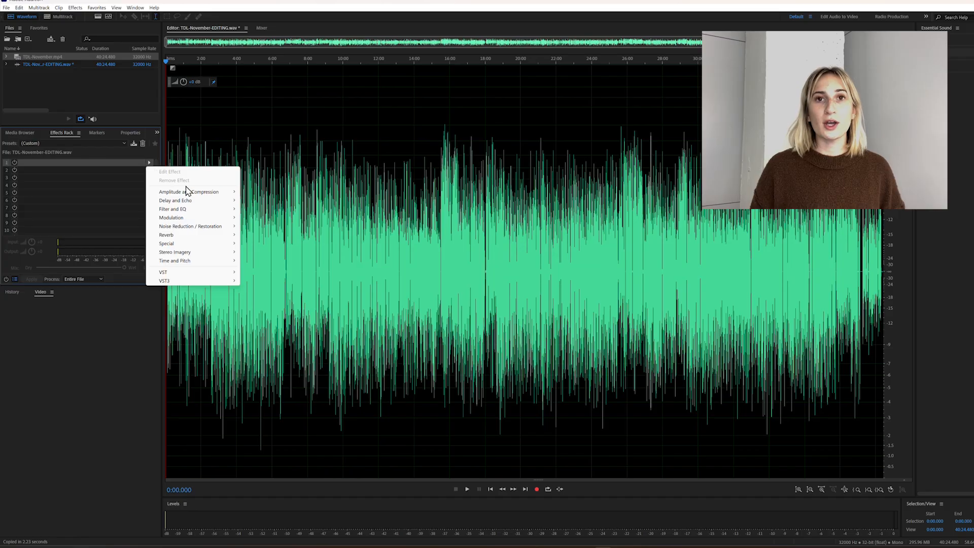
{"action": "mouse_move", "coordinate": [184, 230]}
{"action": "left_click", "coordinate": [257, 229]}
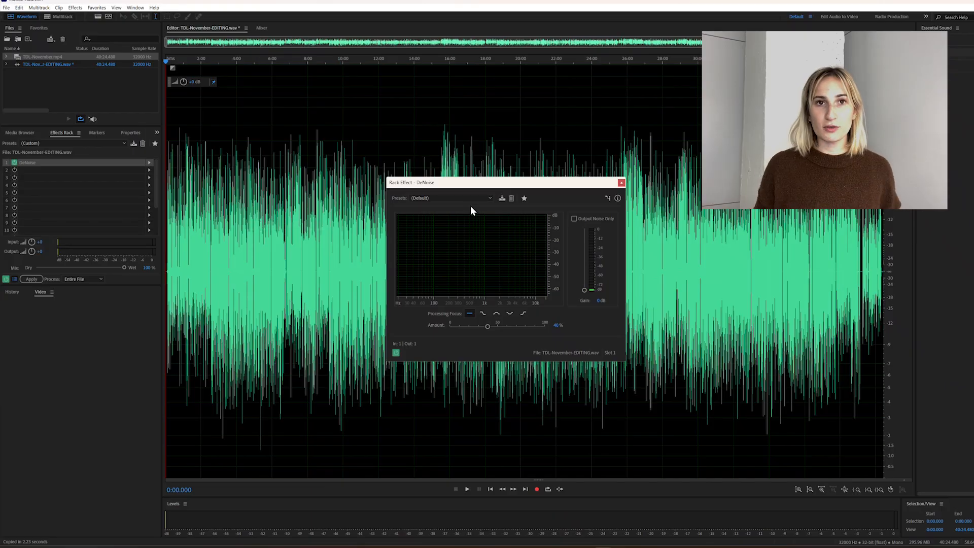
{"action": "left_click", "coordinate": [473, 198]}
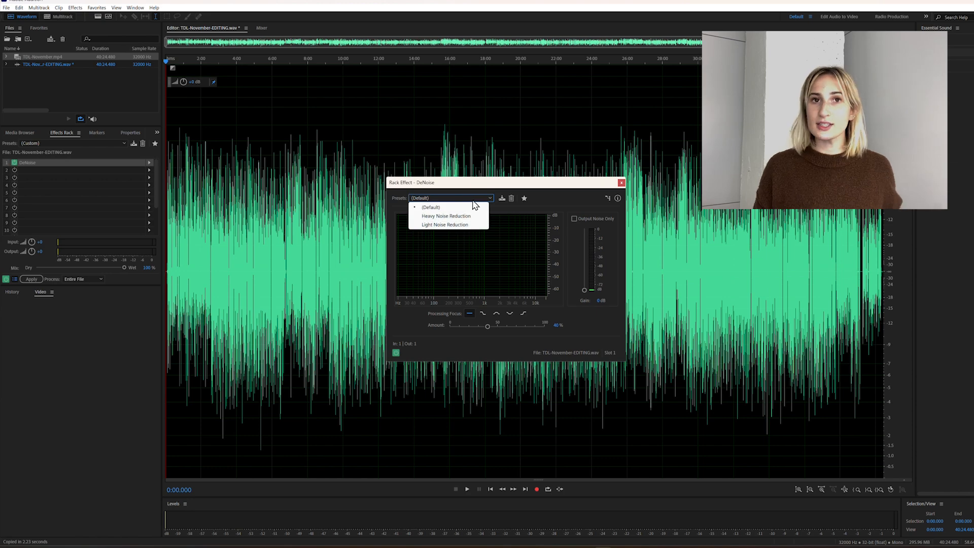
{"action": "left_click", "coordinate": [462, 224]}
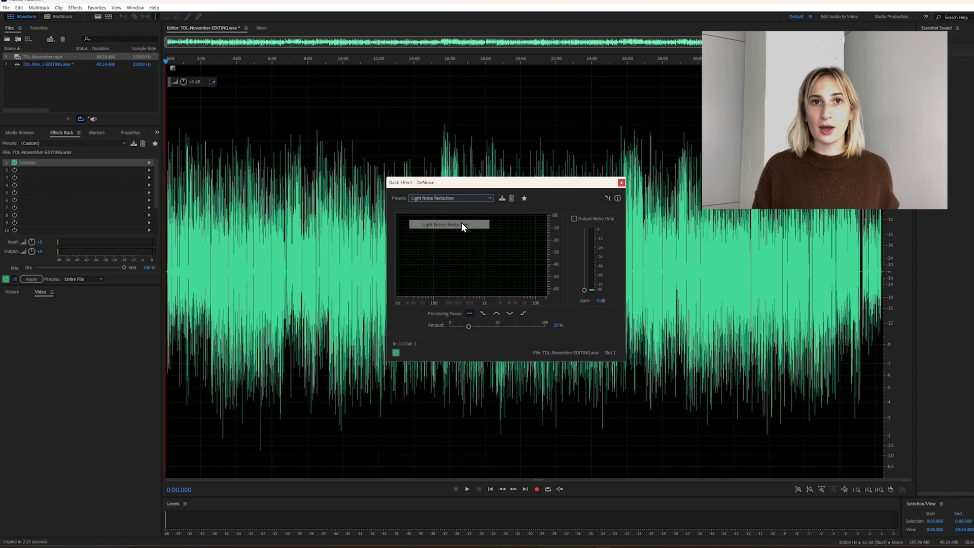
{"action": "left_click", "coordinate": [621, 182]}
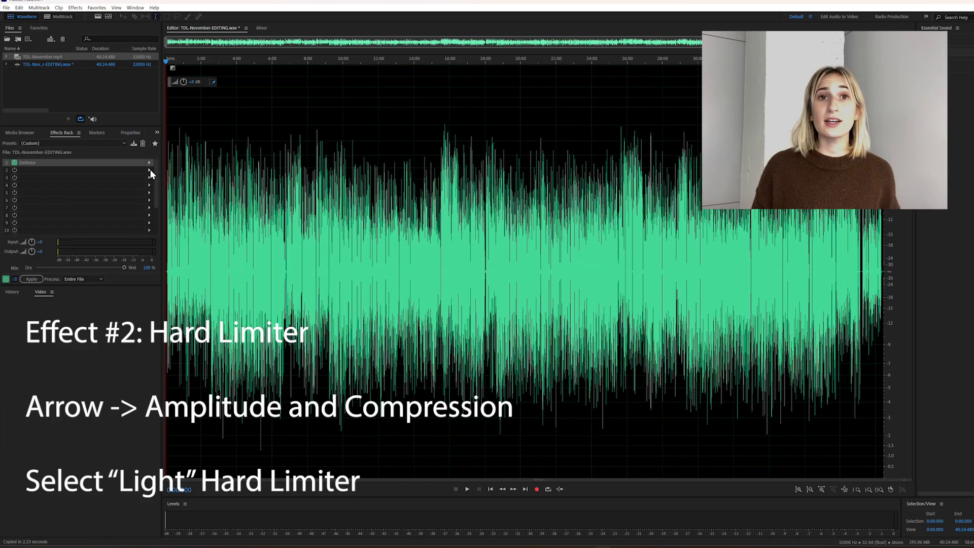
Add a Hard Limiter effect to rack slot 2 using the Light preset.
{"action": "left_click", "coordinate": [149, 170]}
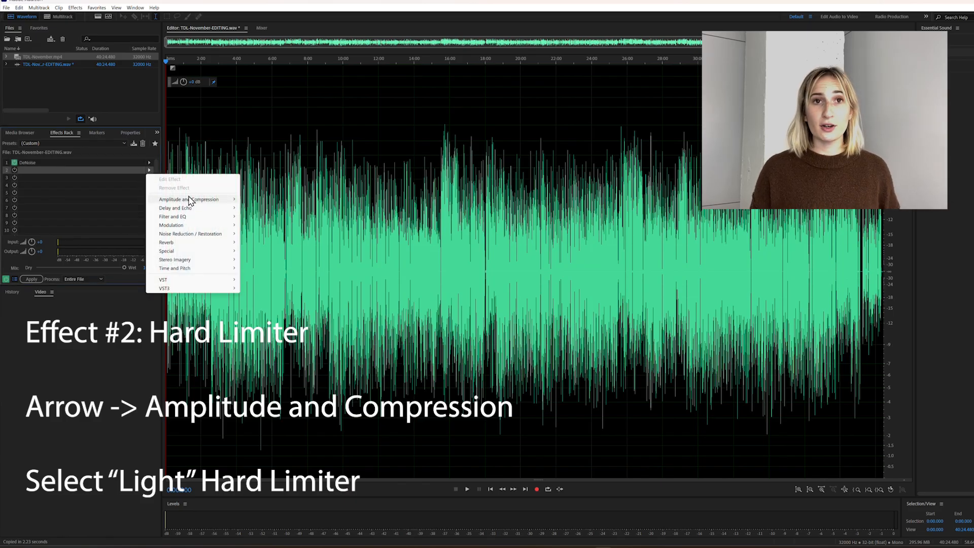
{"action": "mouse_move", "coordinate": [190, 200]}
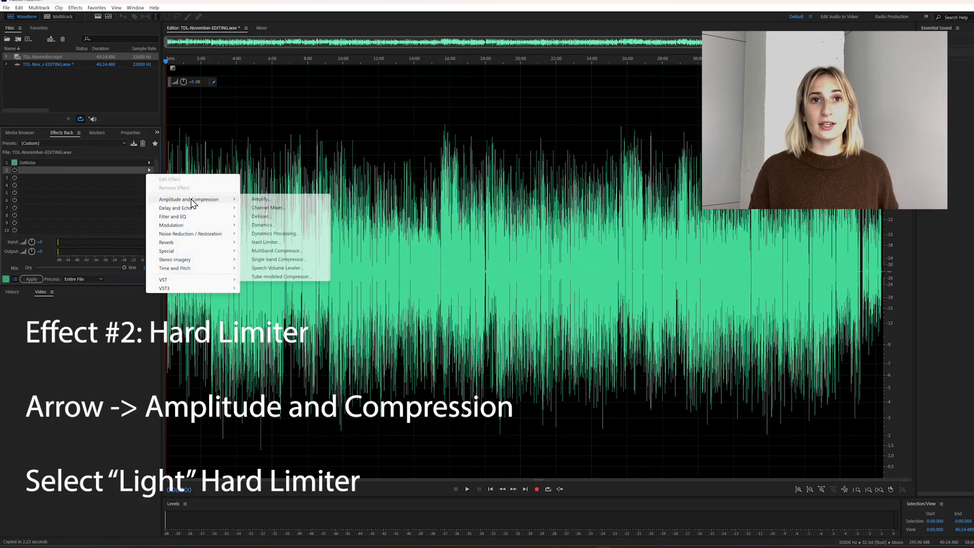
{"action": "left_click", "coordinate": [264, 242]}
{"action": "left_click", "coordinate": [480, 218]}
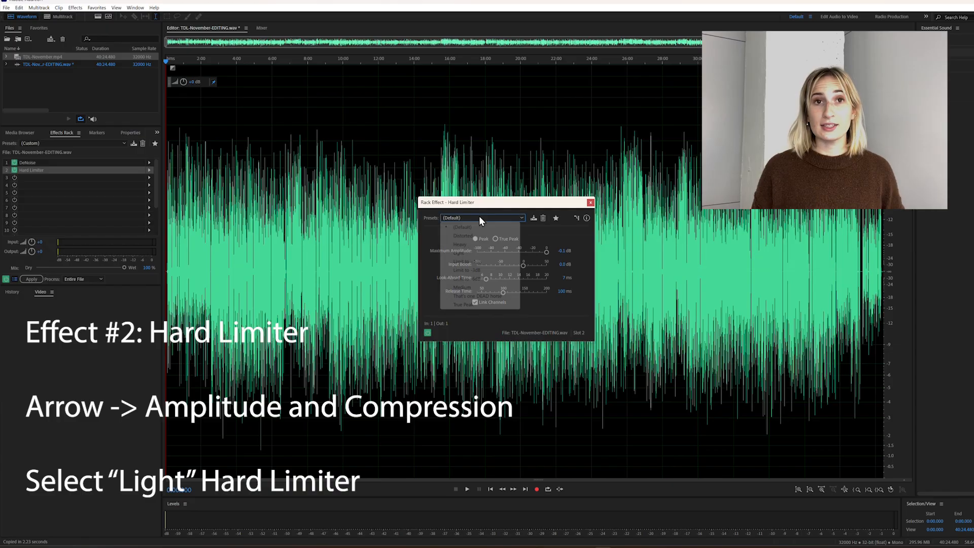
{"action": "left_click", "coordinate": [467, 252]}
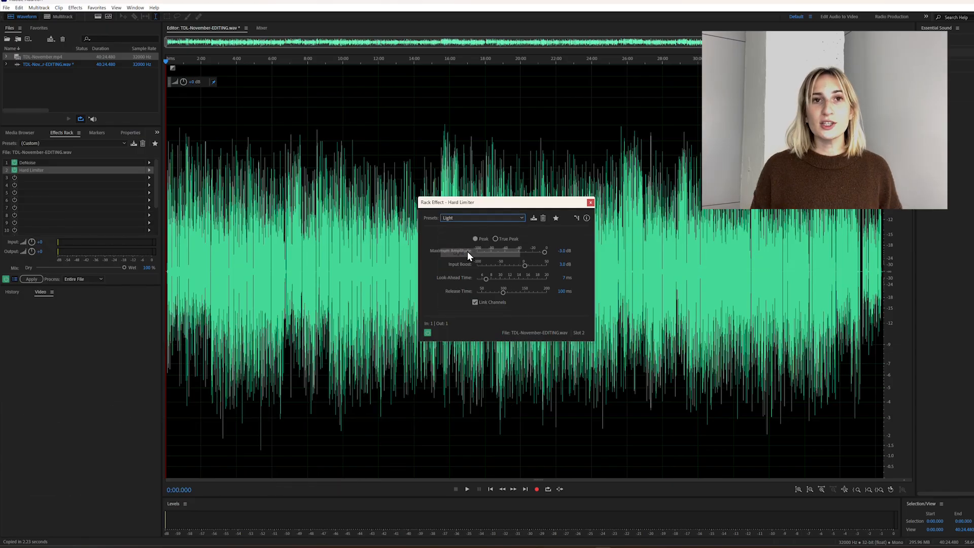
{"action": "left_click", "coordinate": [589, 203]}
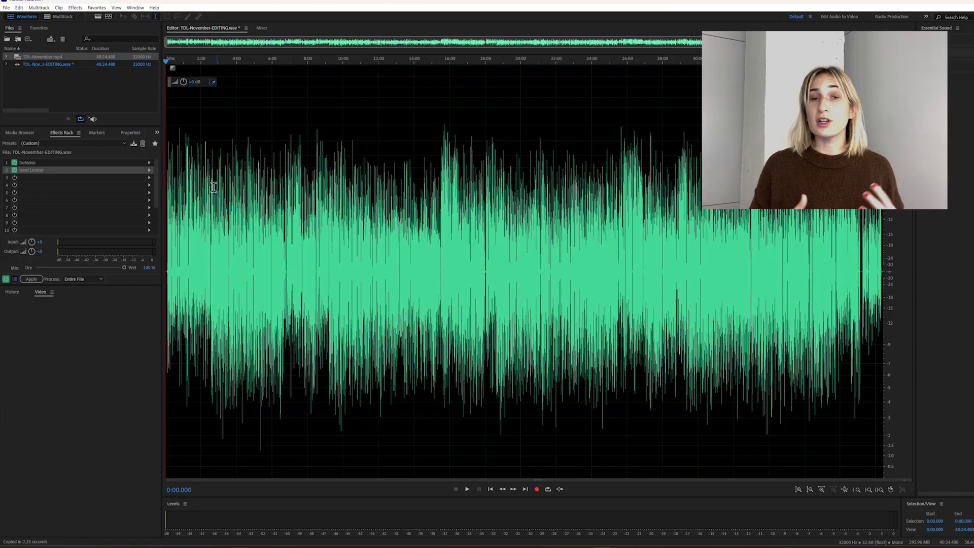
Add a second Hard Limiter effect, in rack slot 3, using the Medium preset.
{"action": "left_click", "coordinate": [149, 178]}
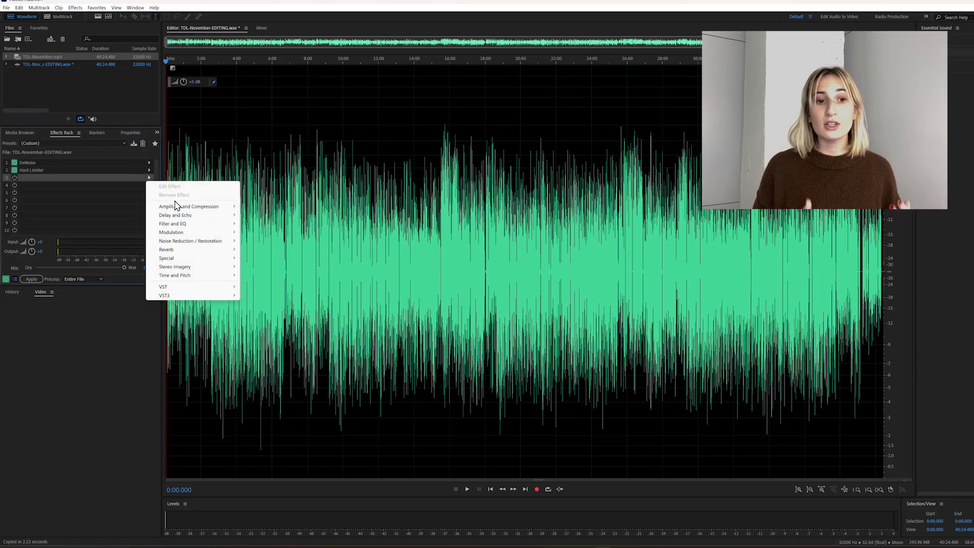
{"action": "mouse_move", "coordinate": [177, 208]}
{"action": "left_click", "coordinate": [272, 250]}
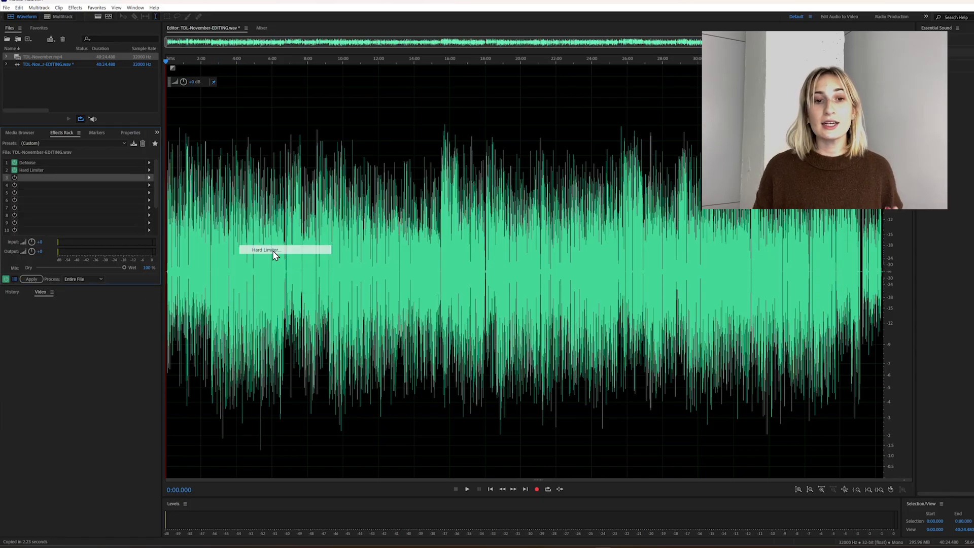
{"action": "left_click", "coordinate": [481, 218]}
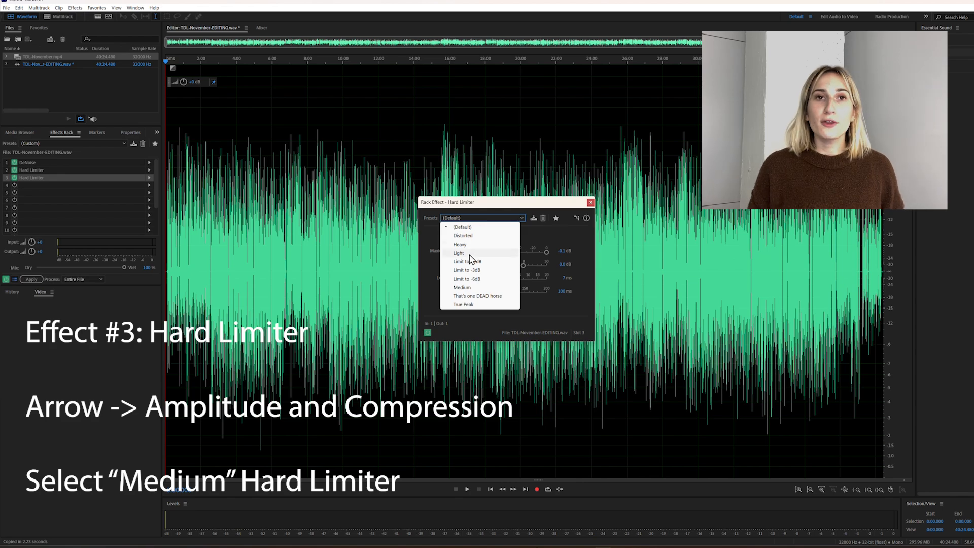
{"action": "left_click", "coordinate": [463, 287]}
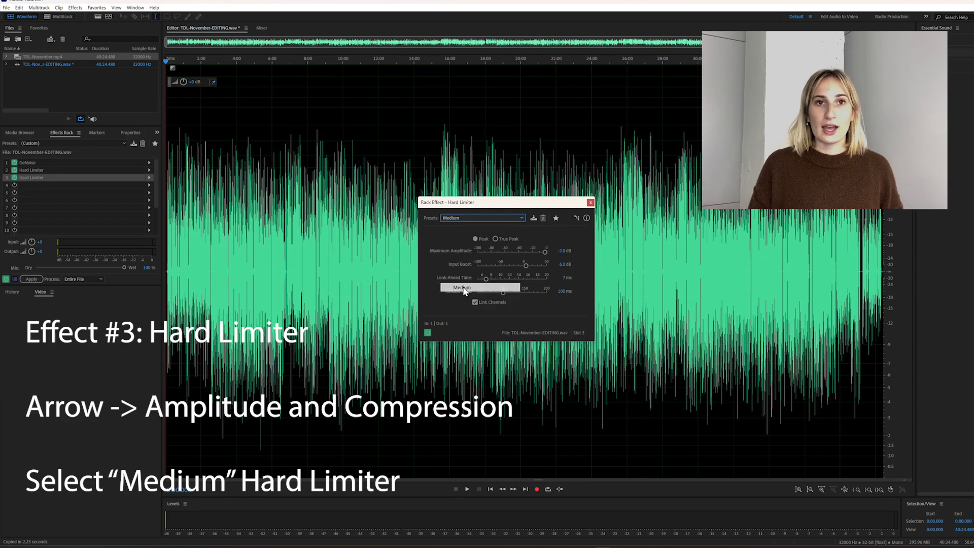
{"action": "left_click", "coordinate": [591, 203]}
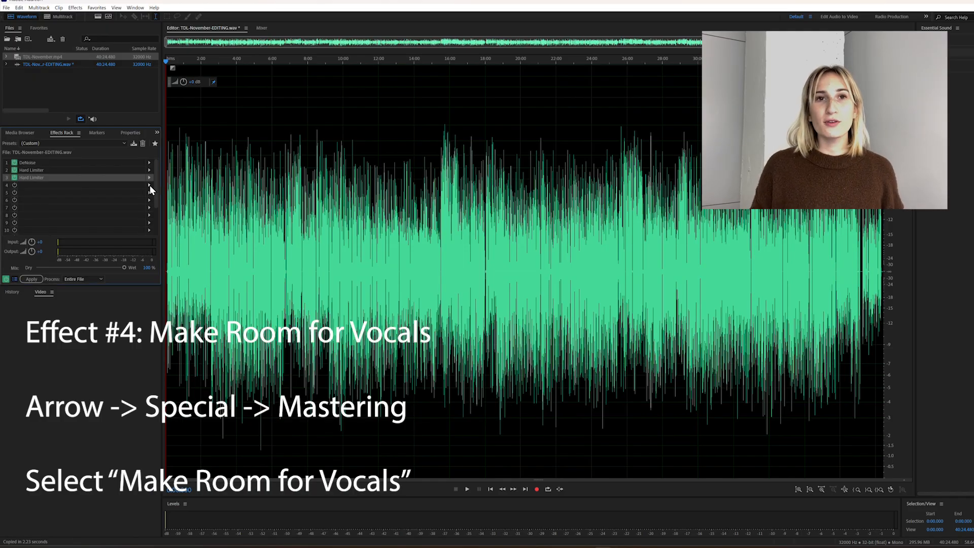
Add a Mastering effect to rack slot 4 with the Make Room For Vocals preset and lower its peaking EQ point to about 950 Hz.
{"action": "left_click", "coordinate": [149, 184]}
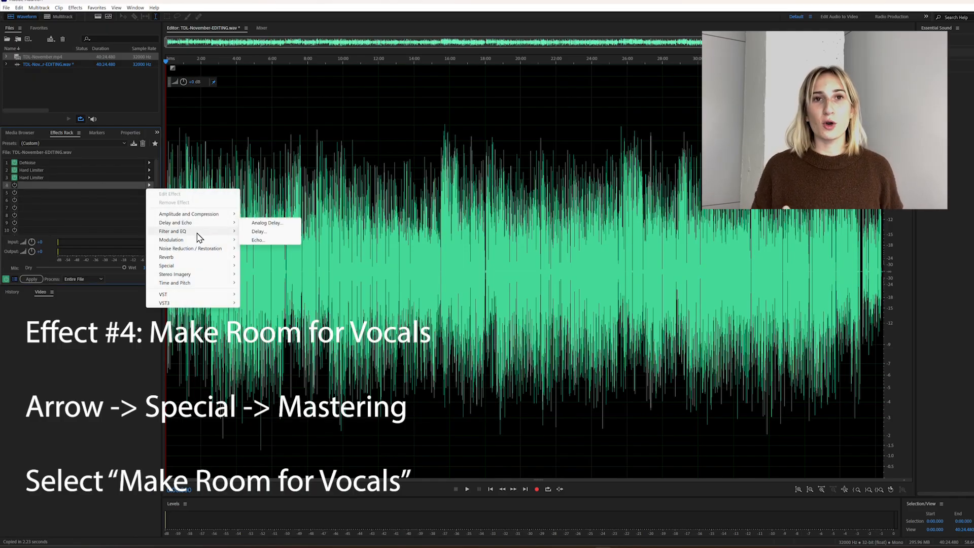
{"action": "mouse_move", "coordinate": [196, 267]}
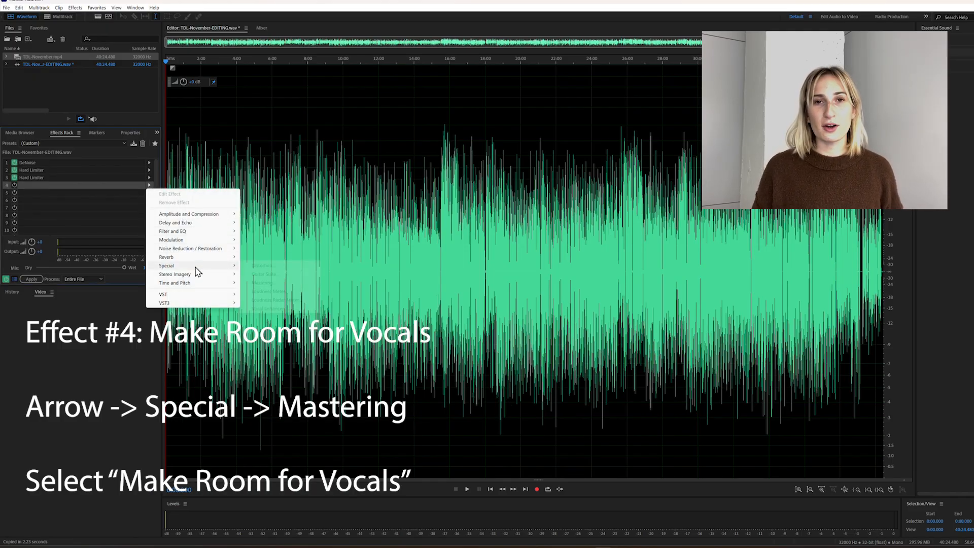
{"action": "left_click", "coordinate": [280, 283]}
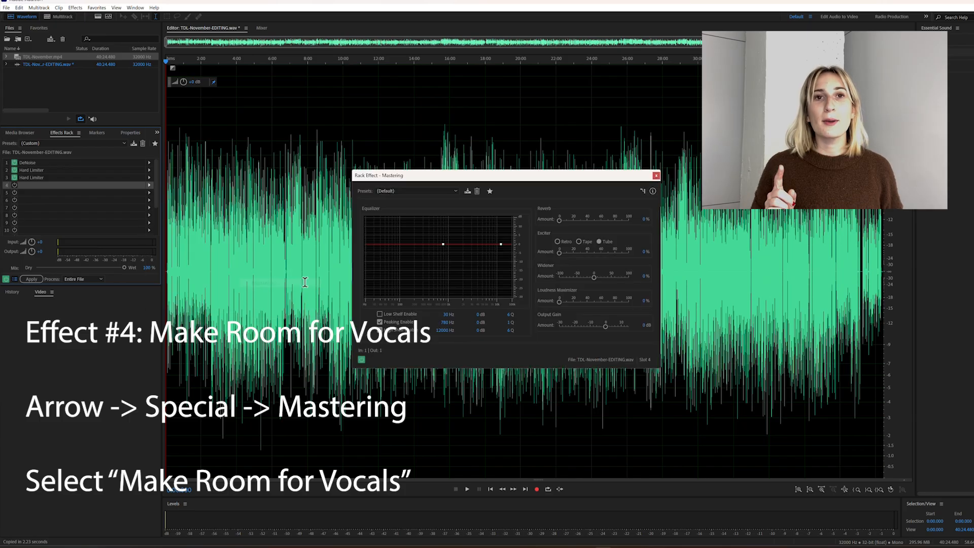
{"action": "left_click", "coordinate": [447, 192]}
{"action": "left_click", "coordinate": [434, 243]}
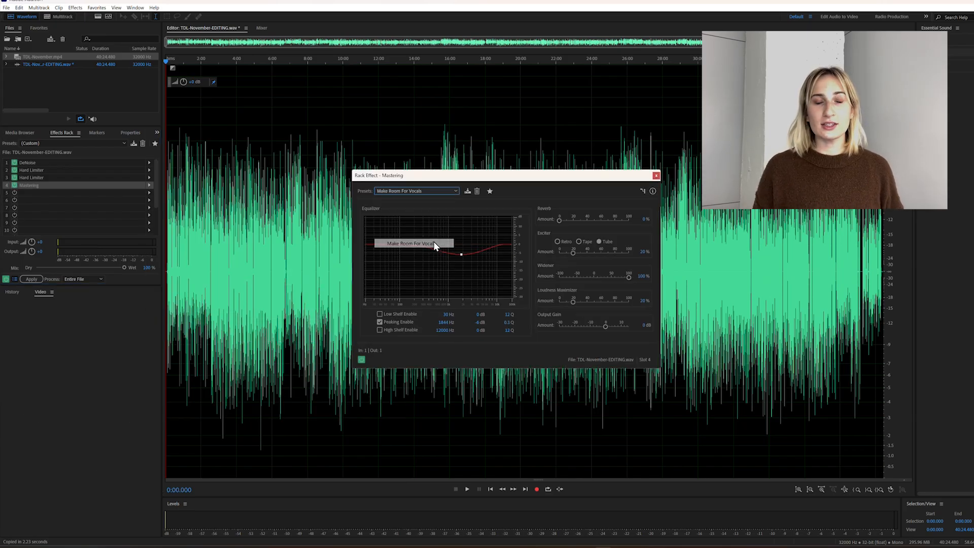
{"action": "left_click_drag", "start_coordinate": [461, 254], "coordinate": [446, 255]}
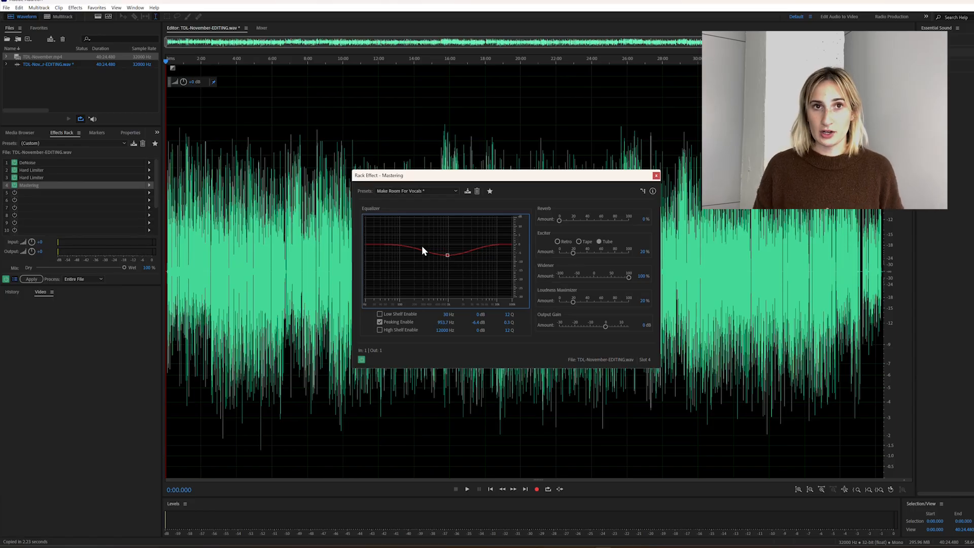
{"action": "left_click", "coordinate": [655, 176]}
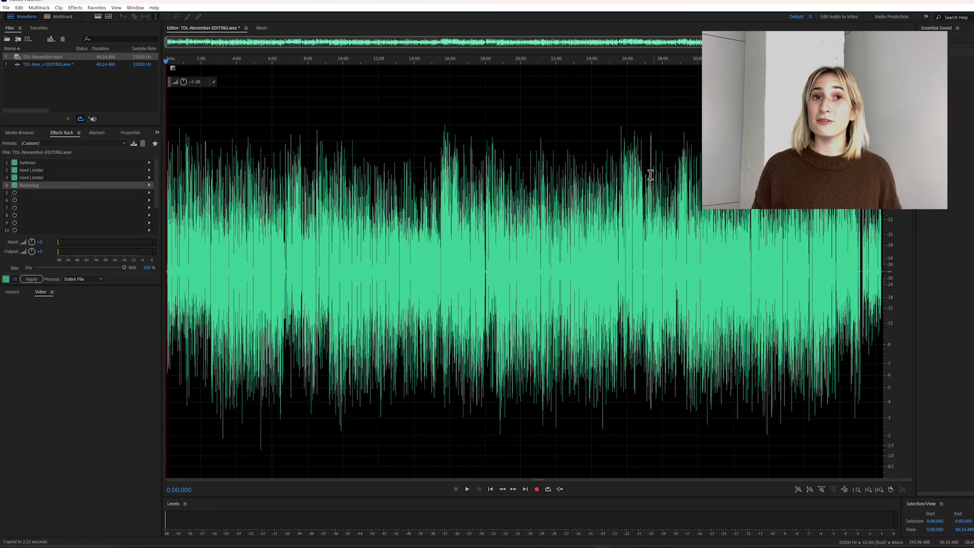
Add another Hard Limiter effect, in rack slot 5 after Mastering, using the Medium preset.
{"action": "left_click", "coordinate": [90, 192]}
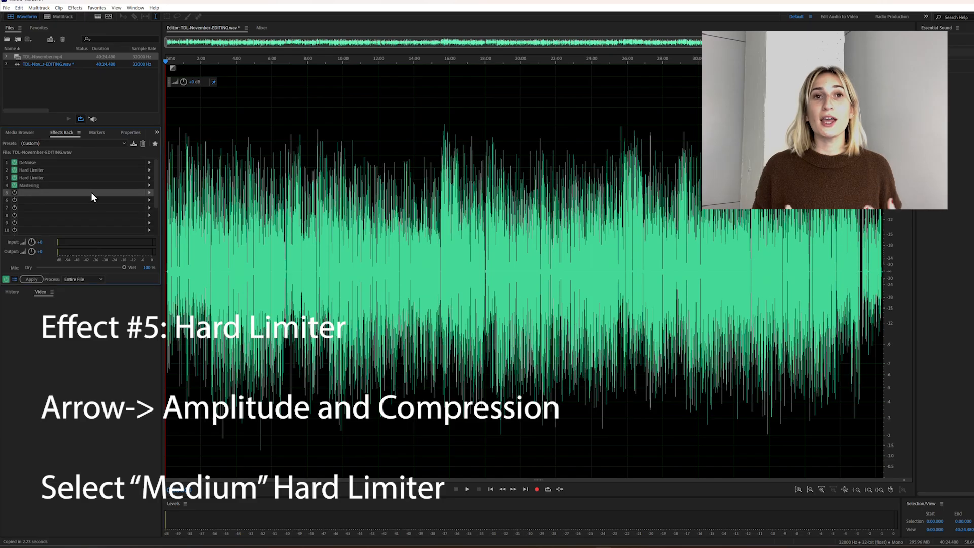
{"action": "left_click", "coordinate": [149, 193]}
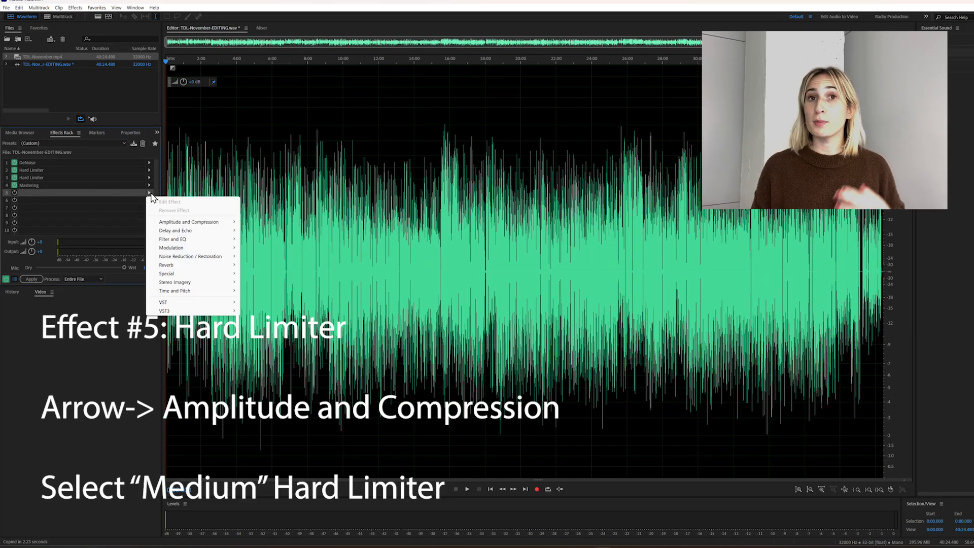
{"action": "mouse_move", "coordinate": [196, 223]}
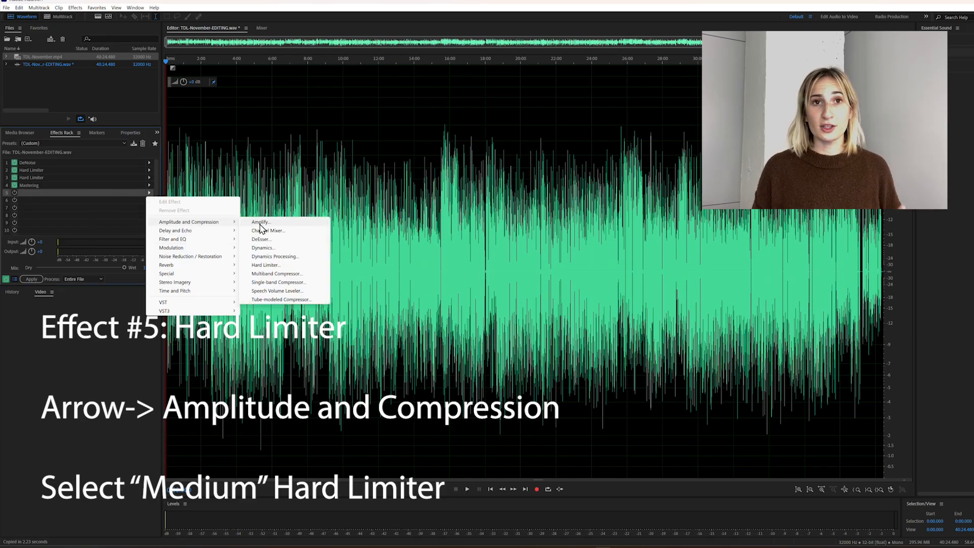
{"action": "left_click", "coordinate": [274, 265]}
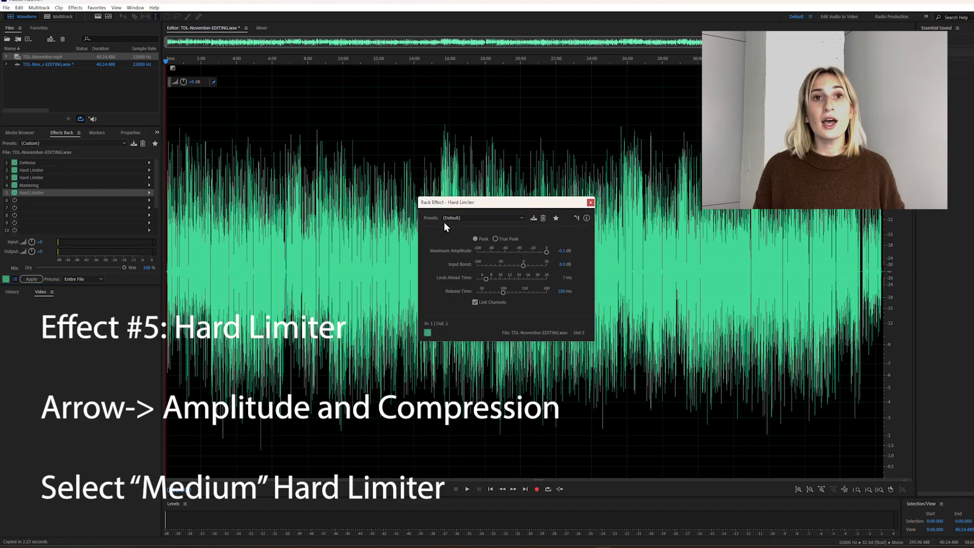
{"action": "left_click", "coordinate": [464, 219]}
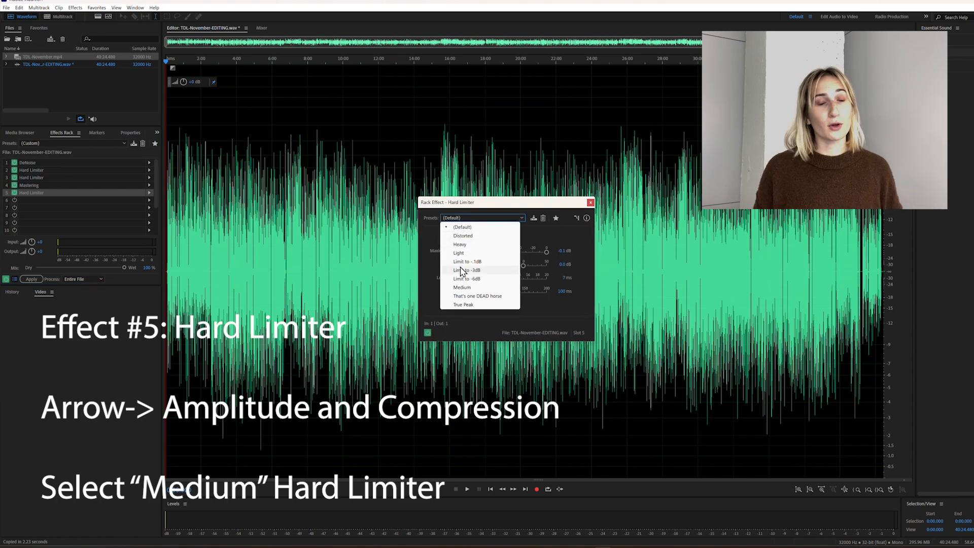
{"action": "left_click", "coordinate": [462, 287]}
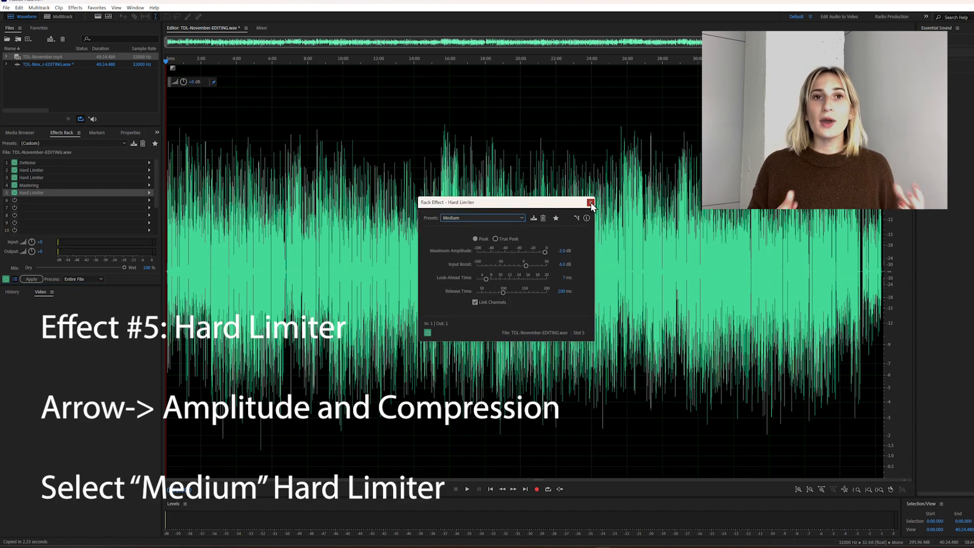
{"action": "left_click", "coordinate": [590, 203]}
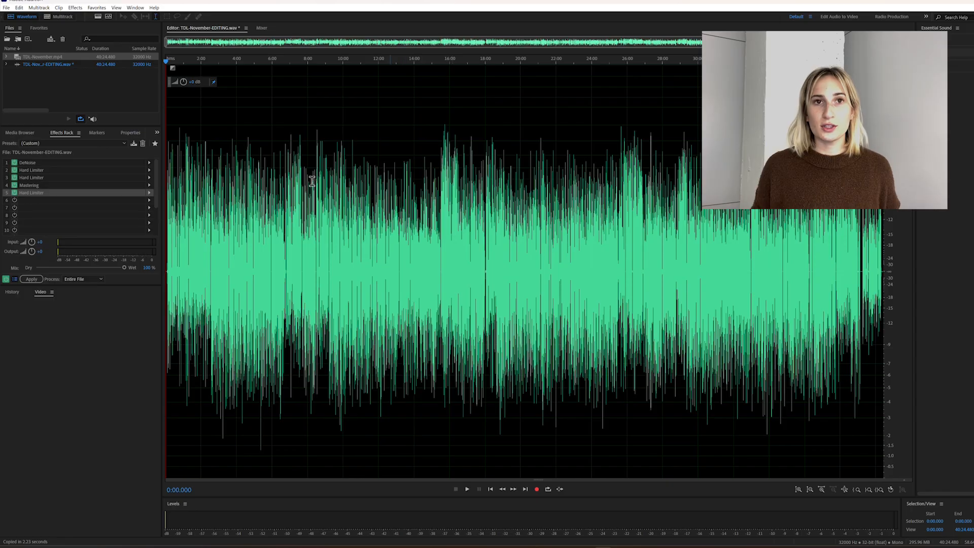
Add a Delay effect to rack slot 6, choose a preset for it, and remove the effect from the rack.
{"action": "left_click", "coordinate": [148, 200]}
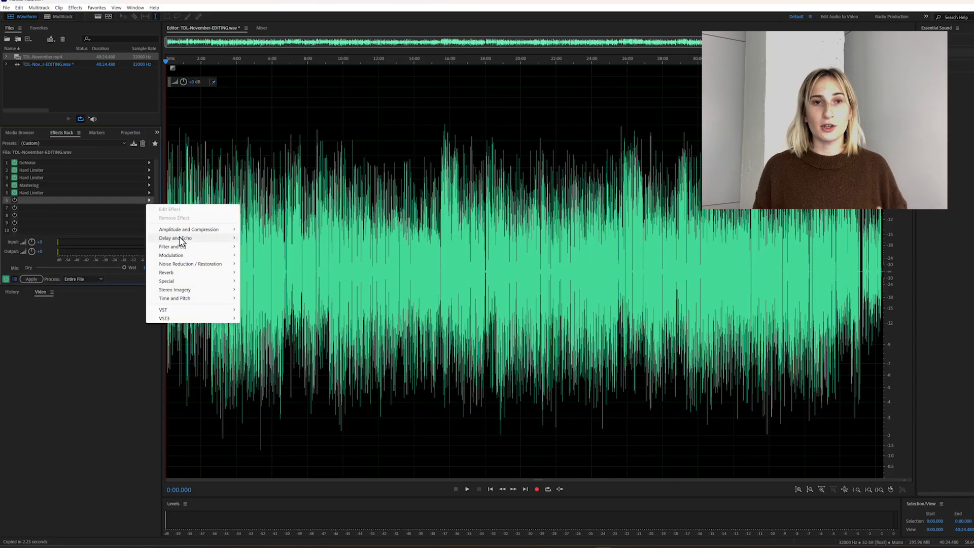
{"action": "mouse_move", "coordinate": [182, 241]}
{"action": "left_click", "coordinate": [256, 246]}
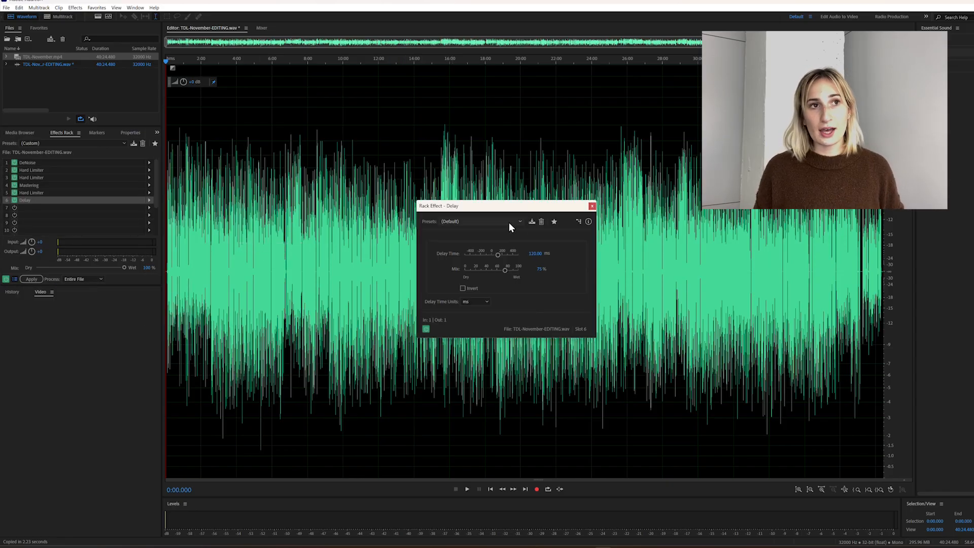
{"action": "left_click", "coordinate": [509, 222]}
{"action": "left_click", "coordinate": [492, 246]}
{"action": "left_click", "coordinate": [591, 206]}
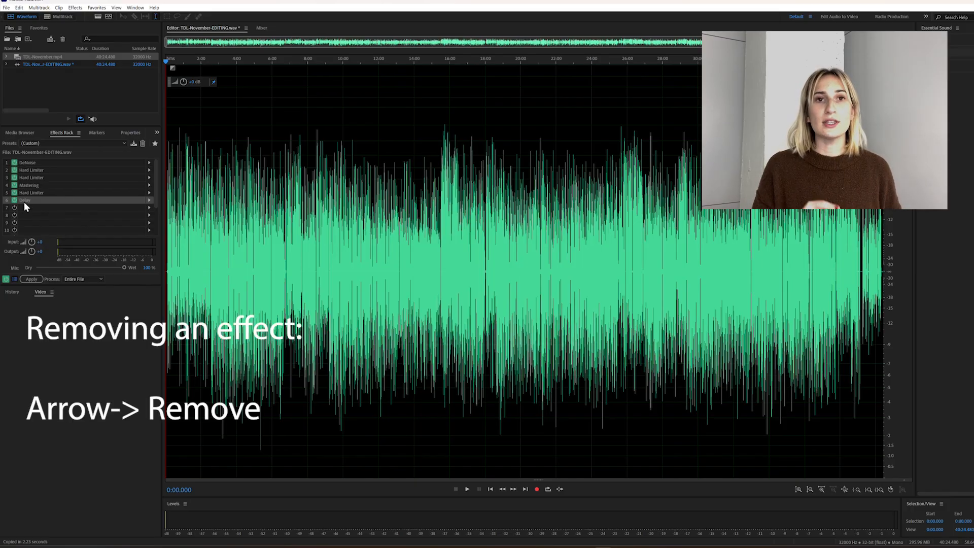
{"action": "left_click", "coordinate": [149, 200]}
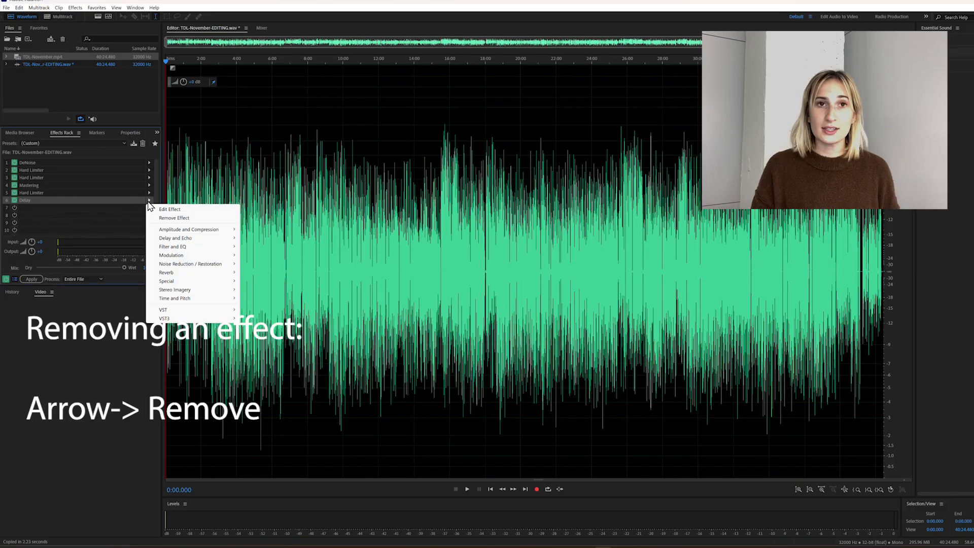
{"action": "left_click", "coordinate": [174, 218]}
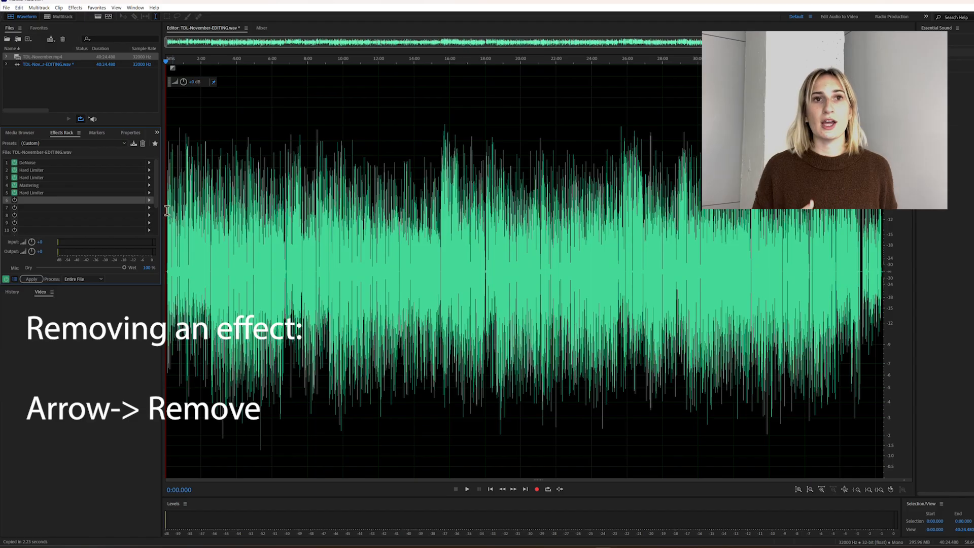
Swap the Hard Limiter in rack slot 5 for a DeEsser effect with its default preset.
{"action": "left_click", "coordinate": [149, 193]}
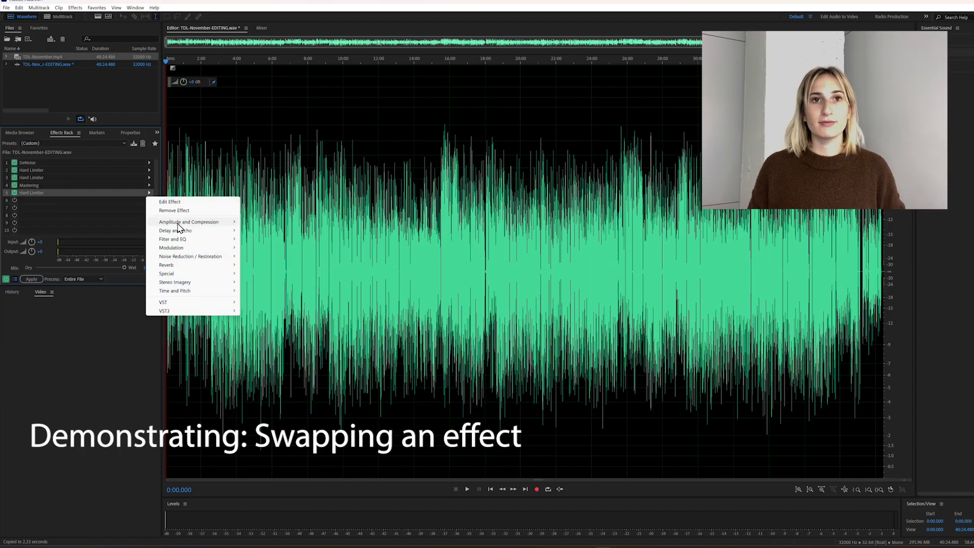
{"action": "mouse_move", "coordinate": [222, 225]}
{"action": "left_click", "coordinate": [279, 239]}
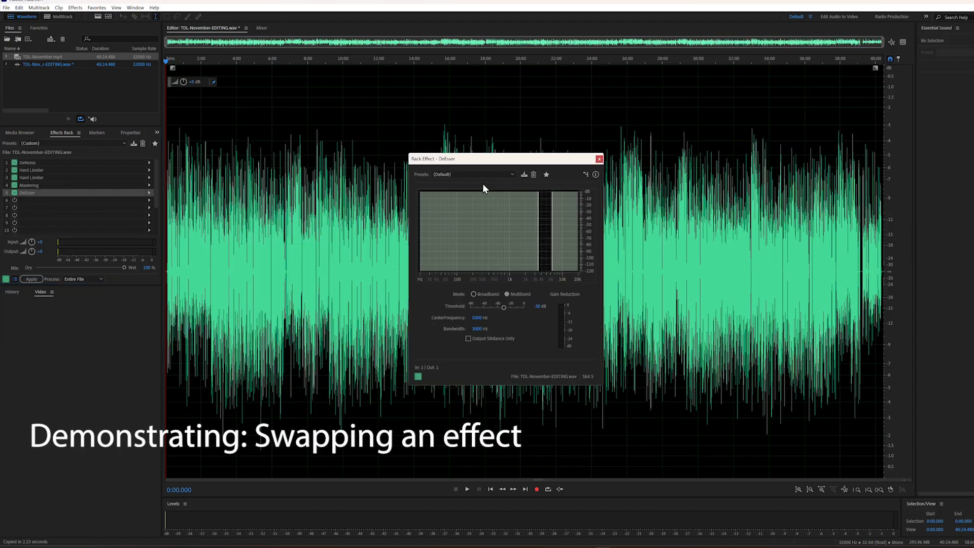
{"action": "left_click", "coordinate": [599, 159]}
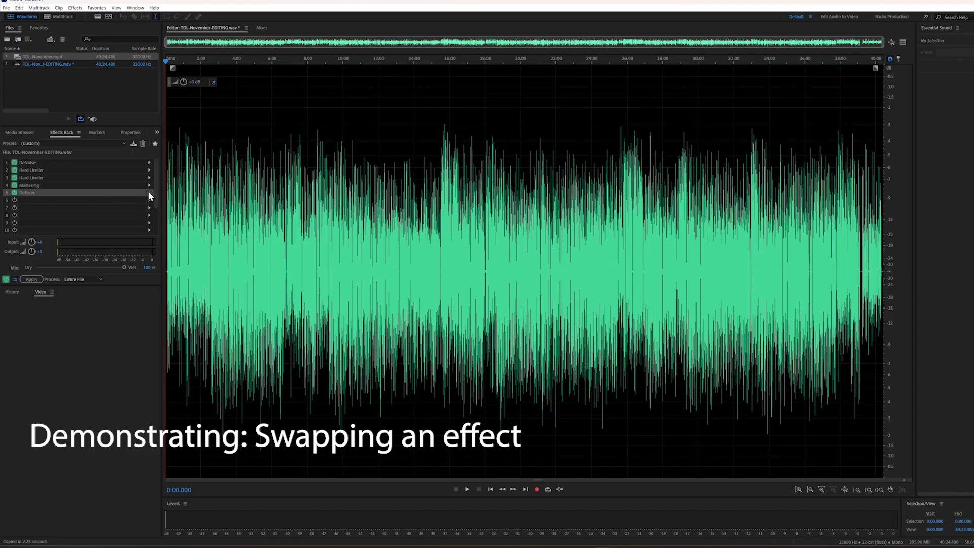
Replace the DeEsser in rack slot 5 with a Hard Limiter effect using the Medium preset.
{"action": "left_click", "coordinate": [148, 193]}
{"action": "mouse_move", "coordinate": [185, 221]}
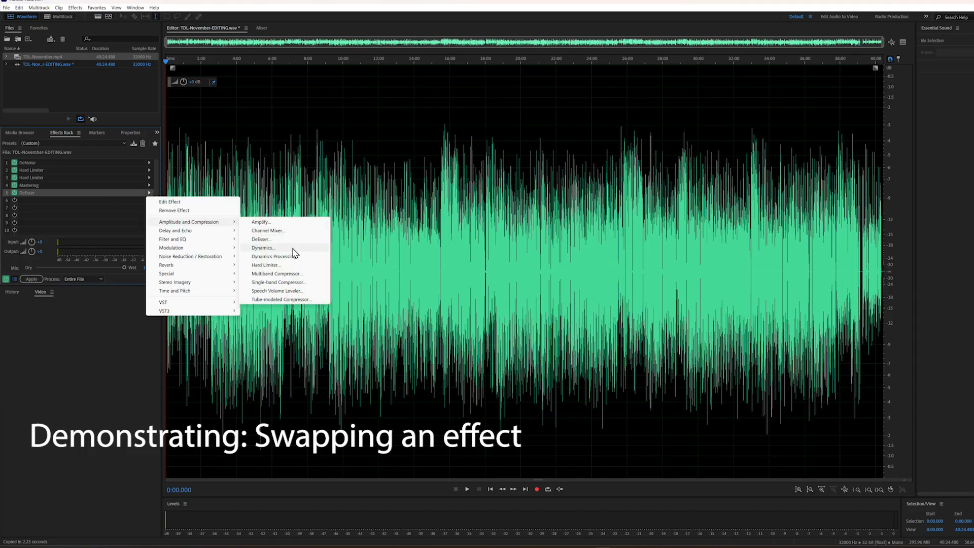
{"action": "left_click", "coordinate": [266, 265]}
{"action": "left_click", "coordinate": [458, 218]}
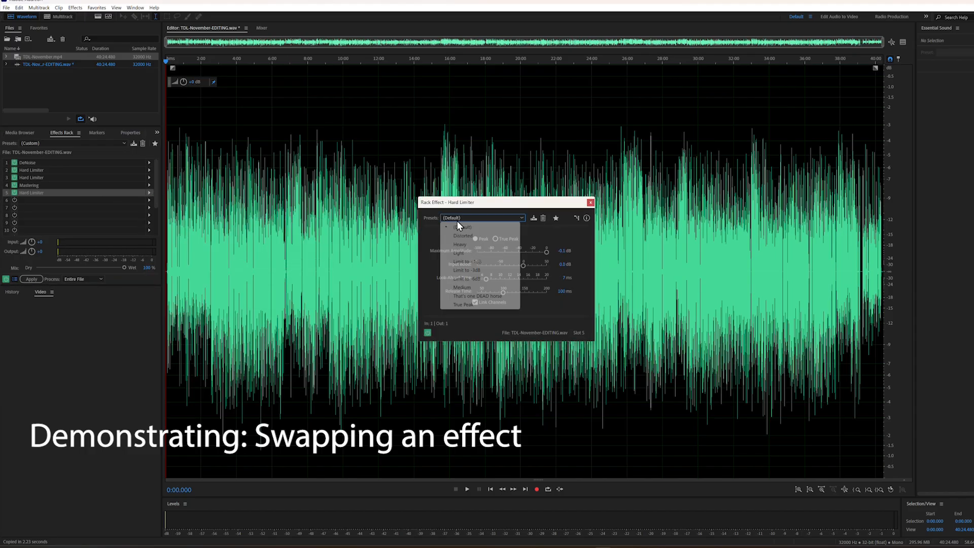
{"action": "left_click", "coordinate": [463, 287]}
{"action": "left_click", "coordinate": [590, 203]}
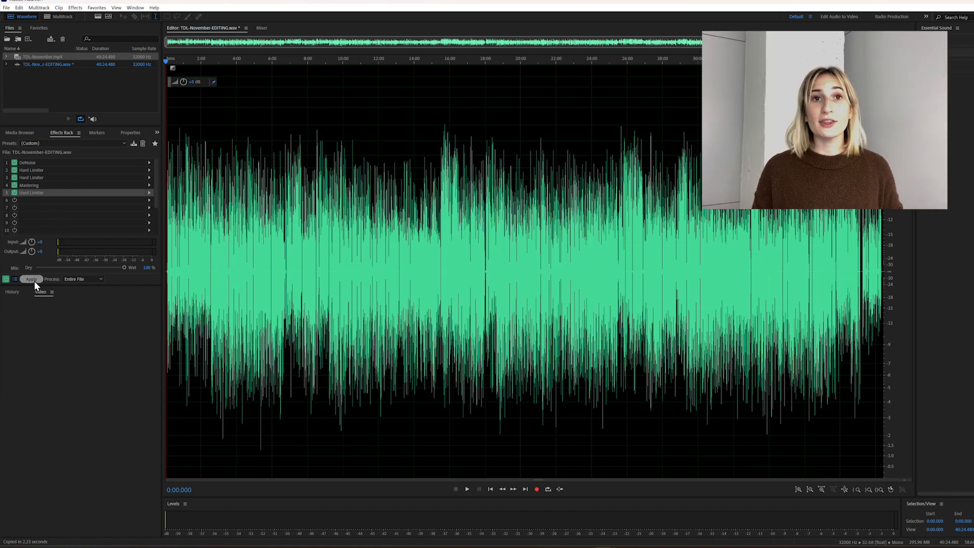
Set the effects rack to process the entire file and apply all its effects to the editing copy.
{"action": "left_click", "coordinate": [77, 279]}
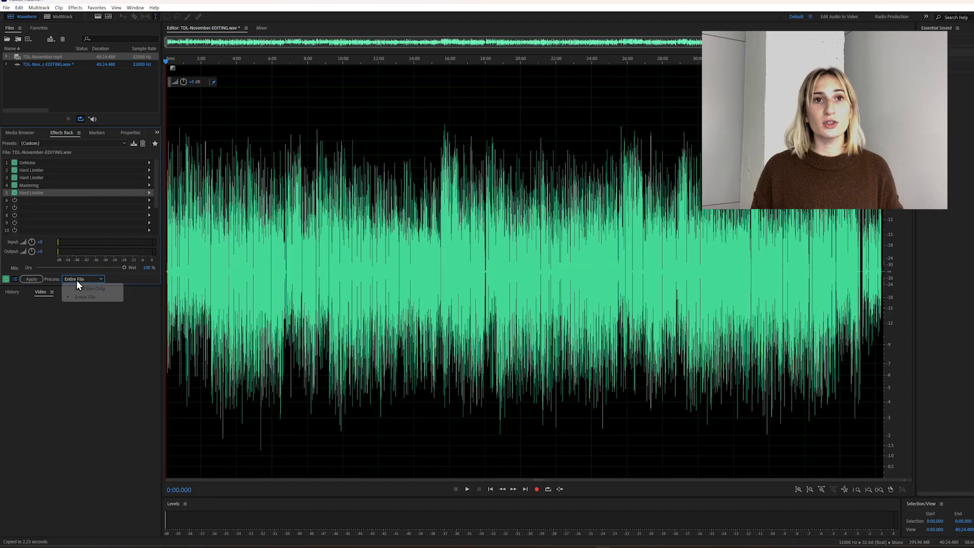
{"action": "left_click", "coordinate": [84, 296]}
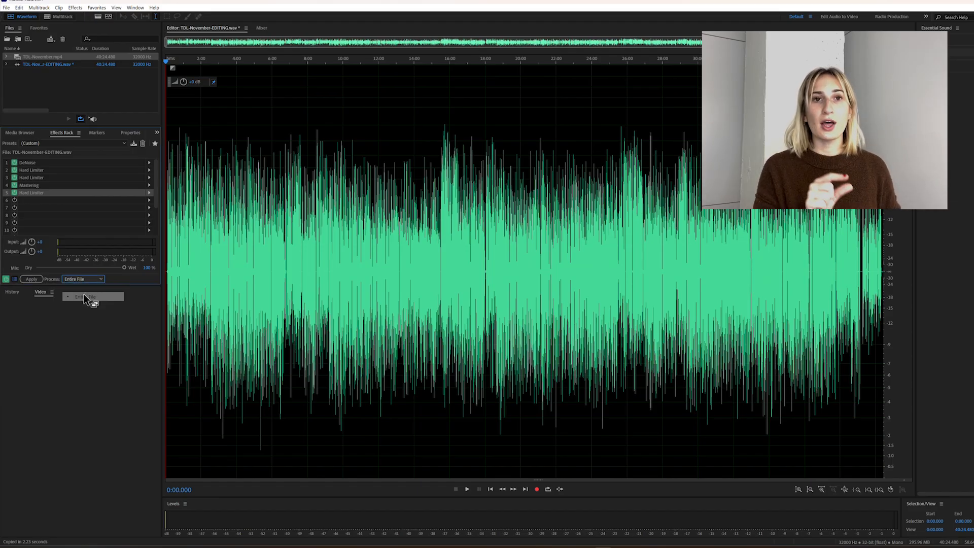
{"action": "left_click", "coordinate": [32, 279]}
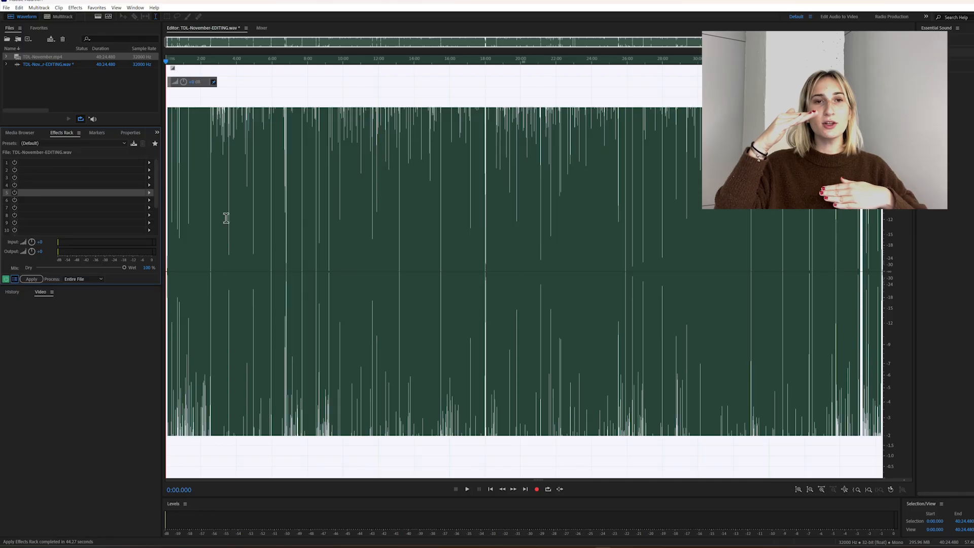
Examine the processed waveform up close around 3:00 and play back a few seconds from about 3:01.7.
{"action": "left_click", "coordinate": [174, 111]}
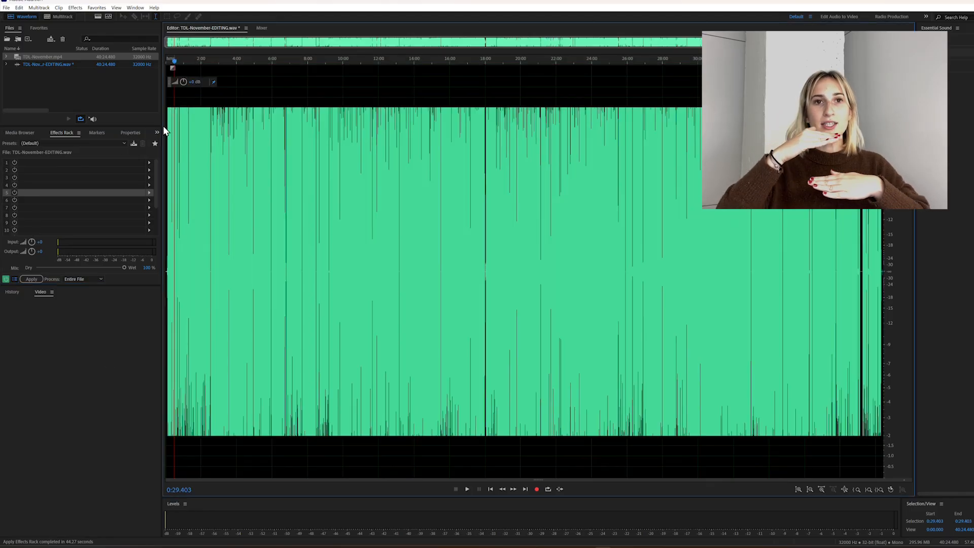
{"action": "scroll", "coordinate": [216, 140], "scroll_direction": "up", "scroll_amount": 3}
{"action": "scroll", "coordinate": [218, 141], "scroll_direction": "up", "scroll_amount": 5}
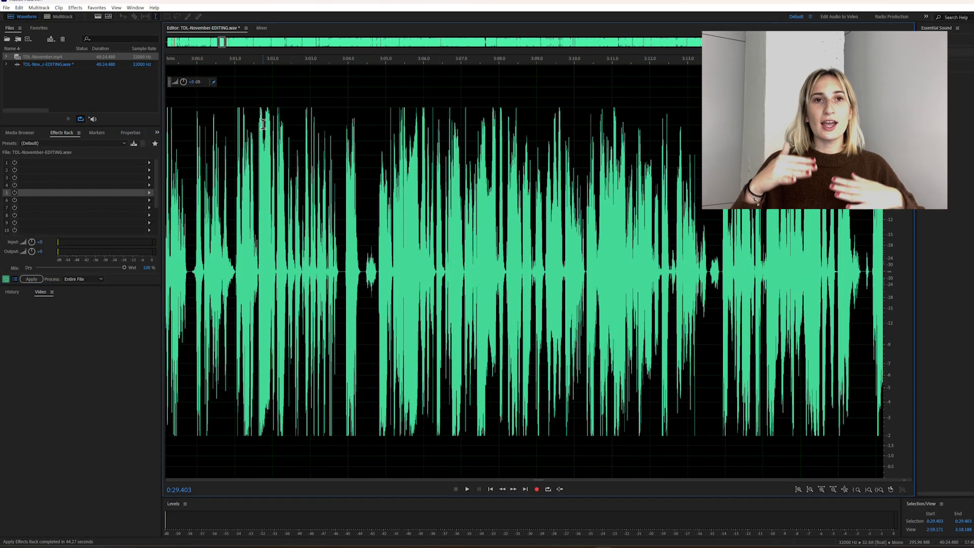
{"action": "left_click", "coordinate": [262, 124]}
{"action": "key", "text": "space"}
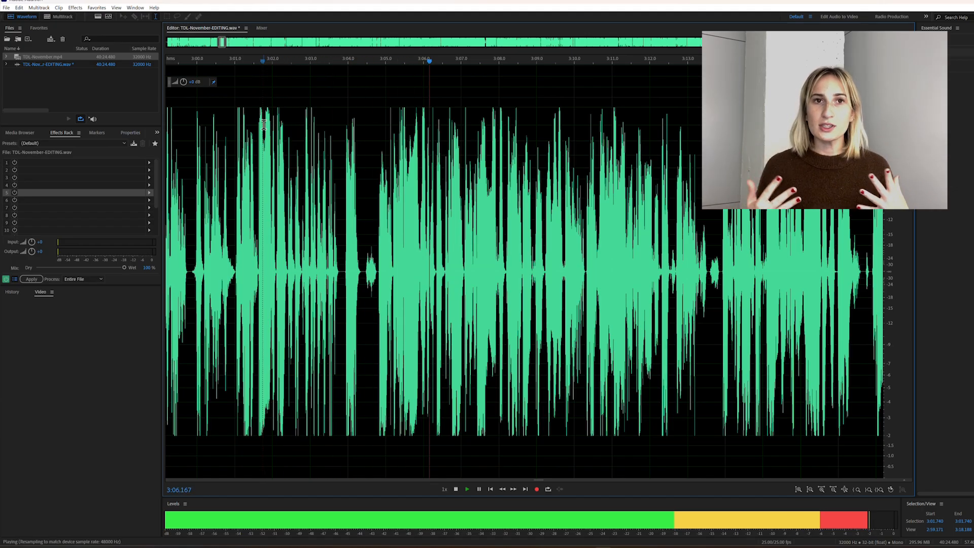
{"action": "key", "text": "space"}
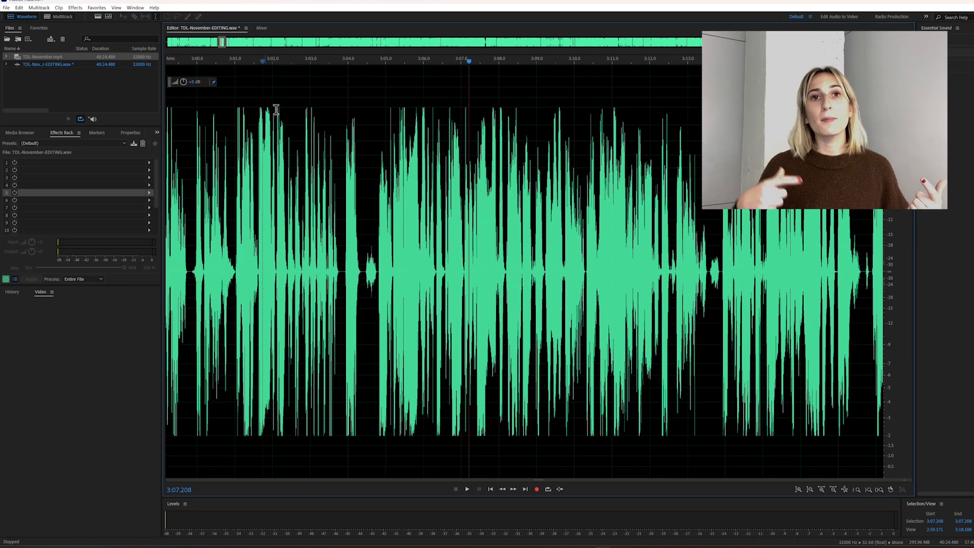
Save the processed TDL-November-EDITING.wav file.
{"action": "left_click", "coordinate": [6, 8]}
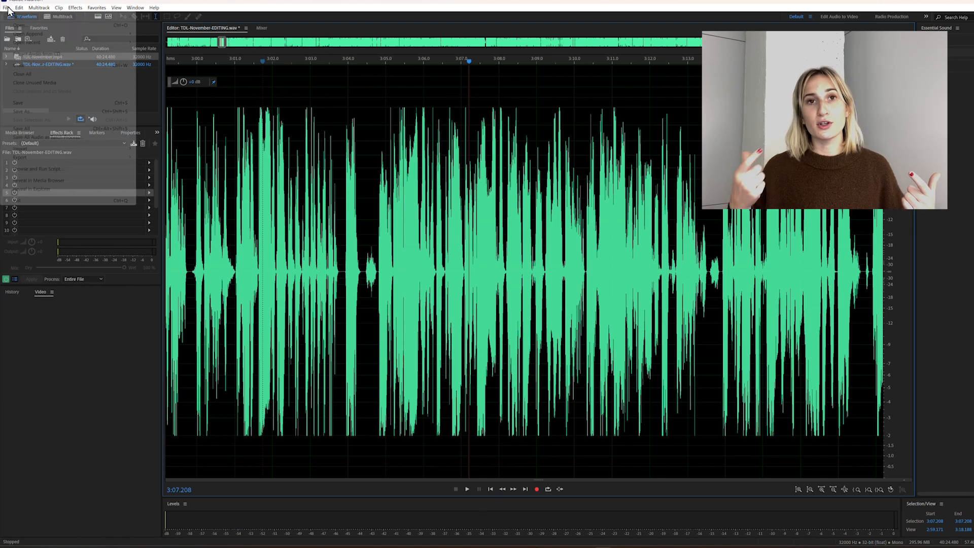
{"action": "left_click", "coordinate": [29, 103]}
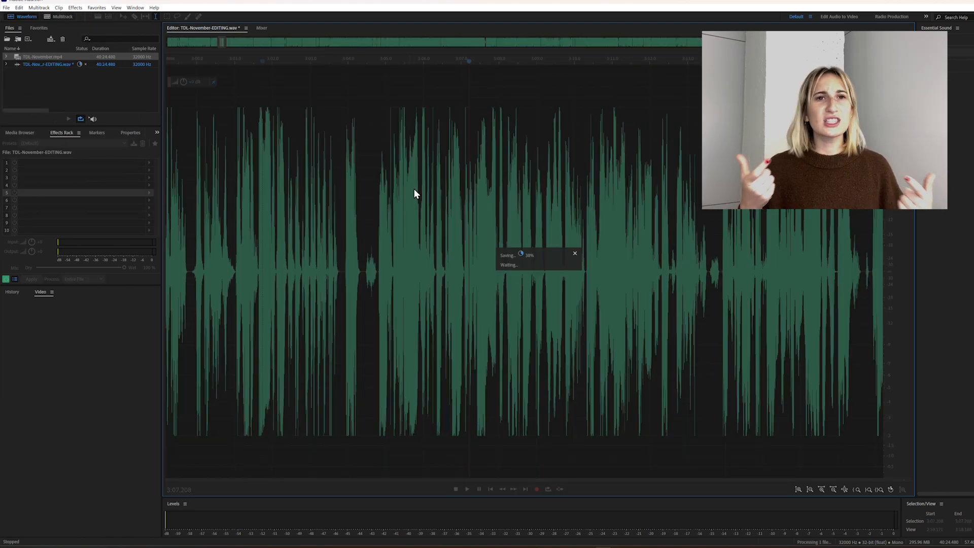